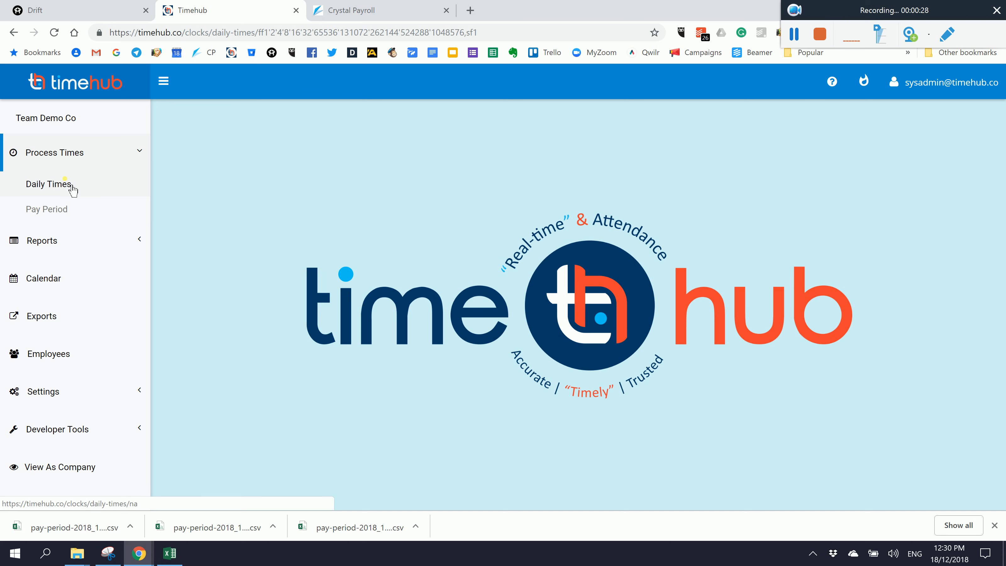
Step: Undo back to the 10/12/2018 - 16/12/2018 pay period and post it to Crystal Payroll, saving the CSV as pay-period-2018_12_16 (1)
click(65, 218)
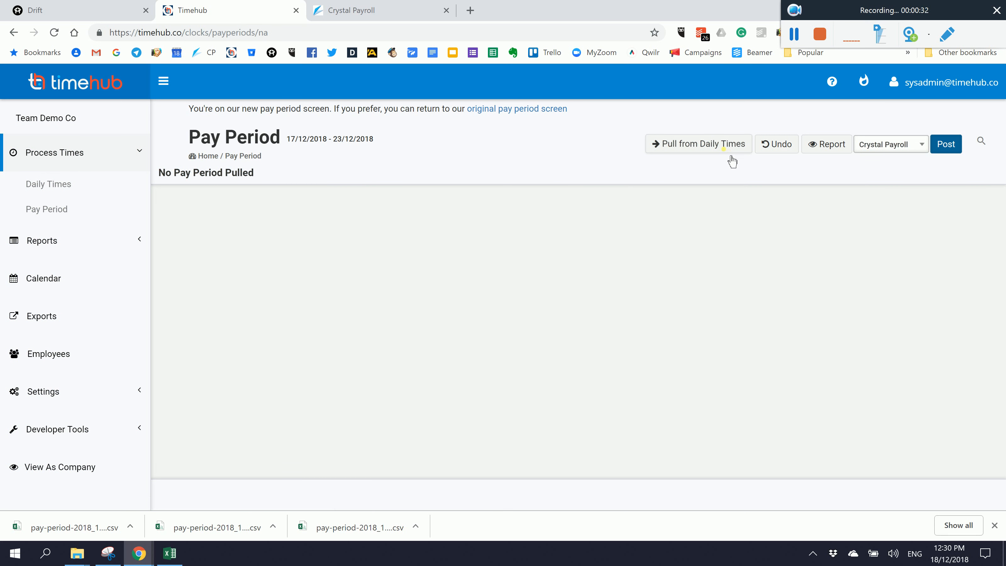
click(776, 145)
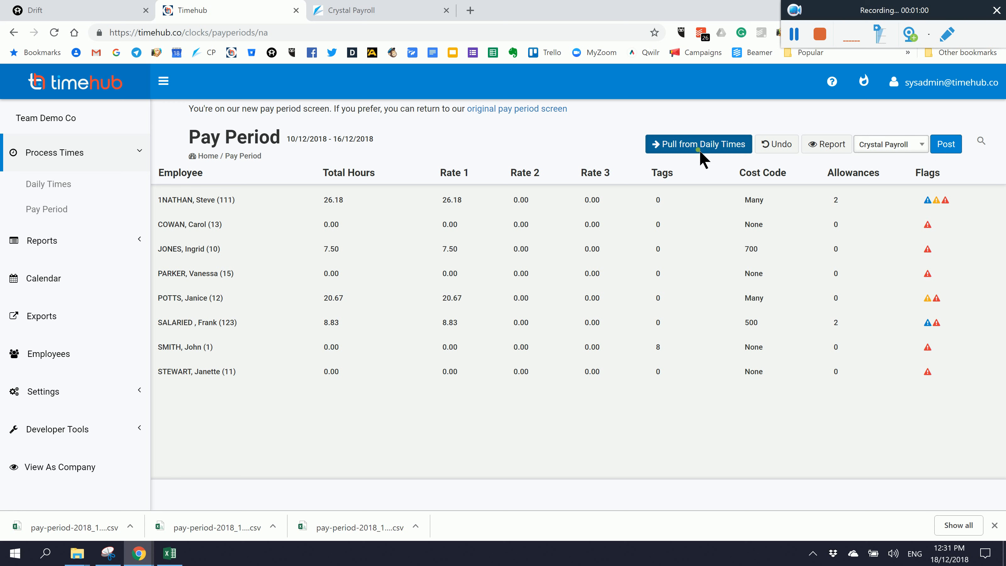
click(949, 146)
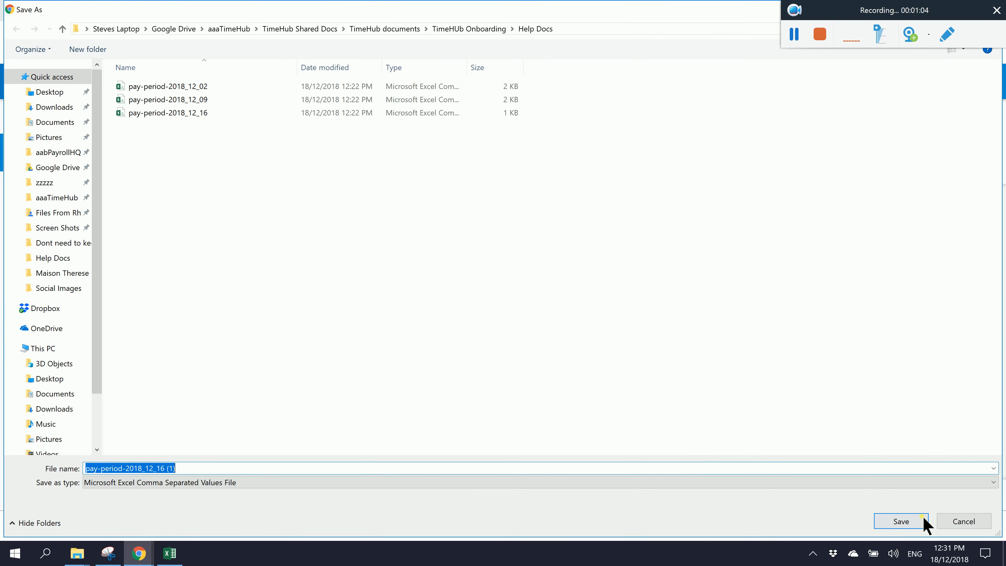
click(905, 521)
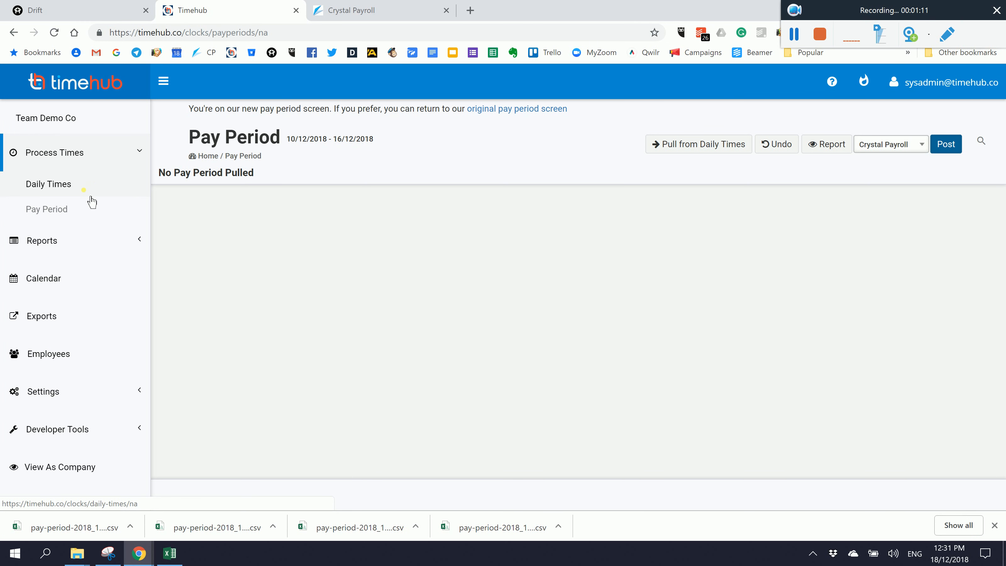
Step: Filter Daily Times with no flags, Show Only Finished Days off and Show Days Not Expected To Work on, and run the search
click(78, 195)
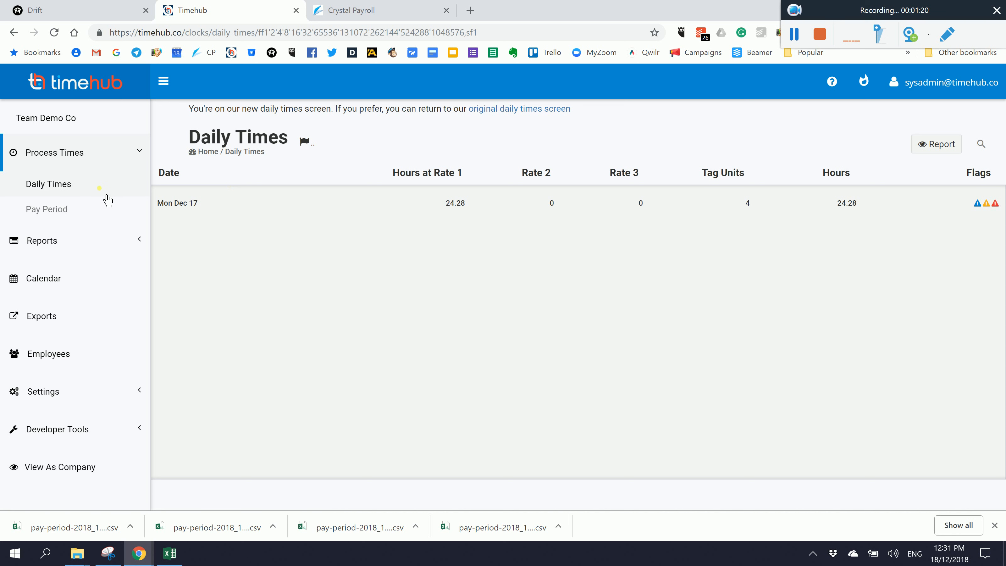
click(989, 152)
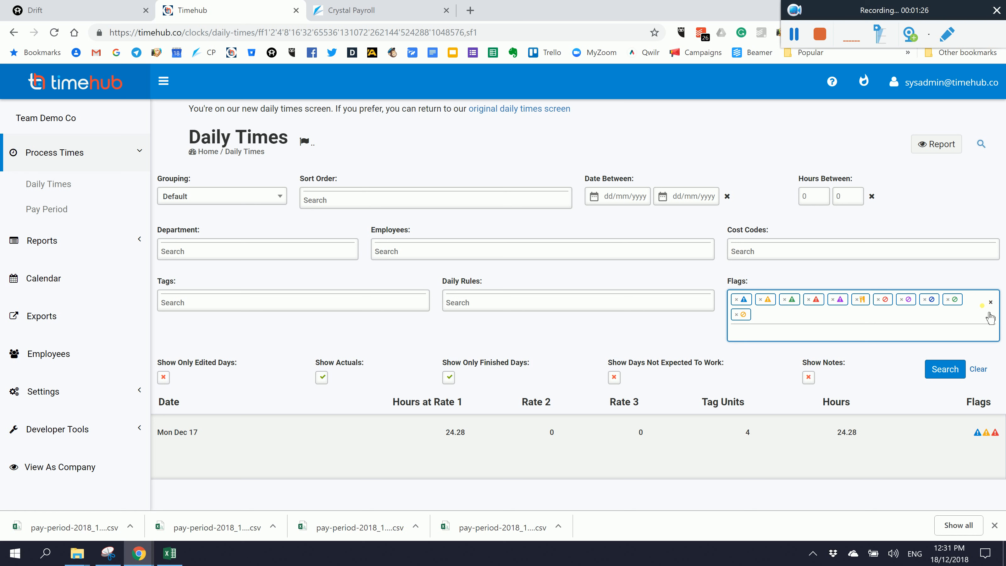
click(991, 302)
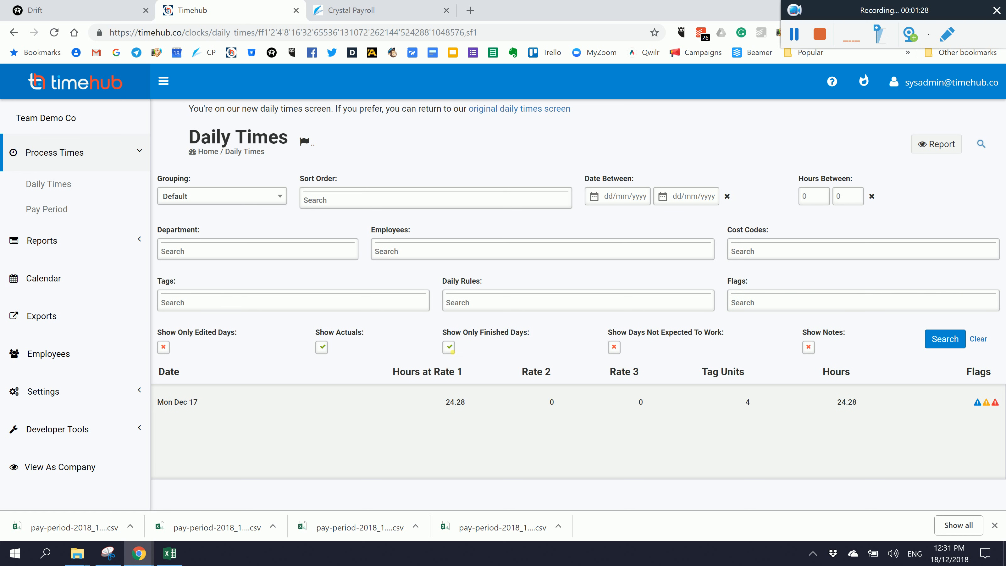
click(456, 350)
click(456, 351)
click(617, 348)
click(951, 340)
click(958, 348)
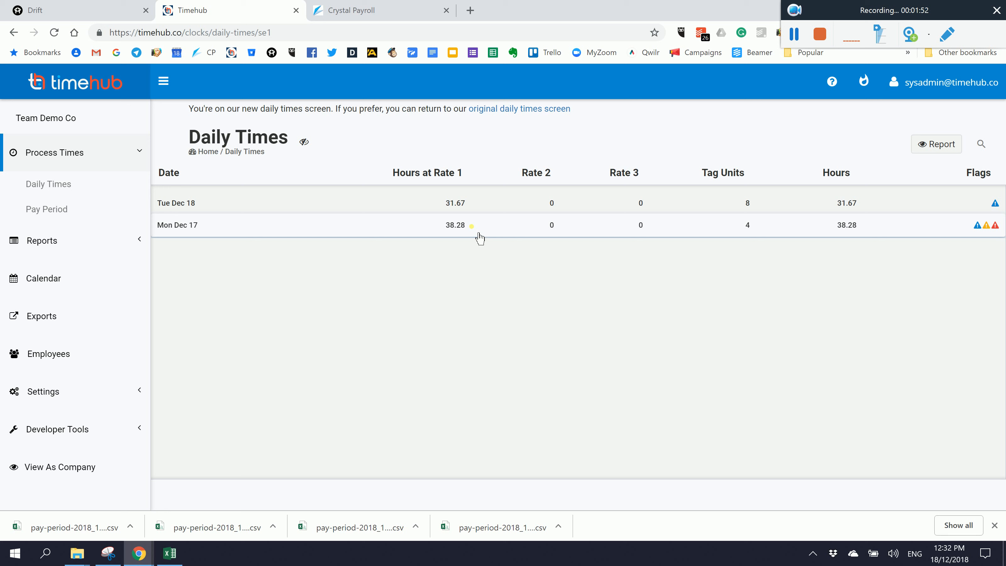
Step: In the Tue Dec 18 daily times, add a 16:00 clocking with cost code 500 - Sales for the SalePT employee and save it
click(468, 204)
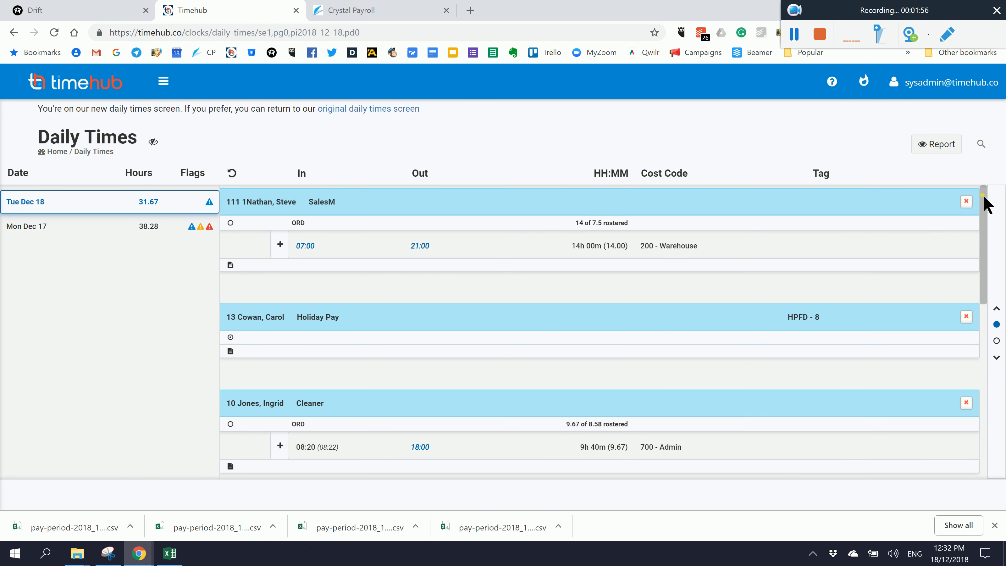
drag(987, 207, 985, 359)
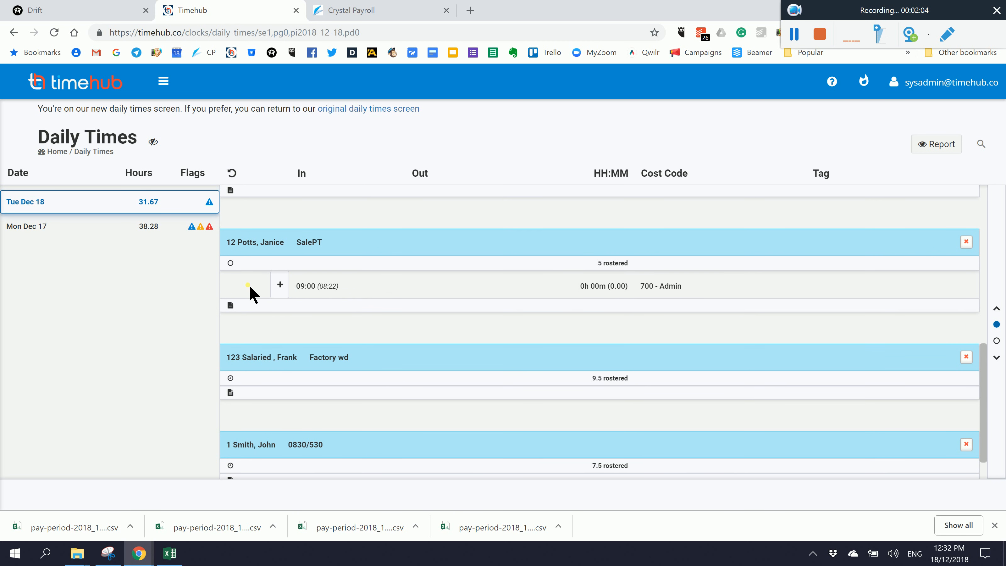
click(289, 291)
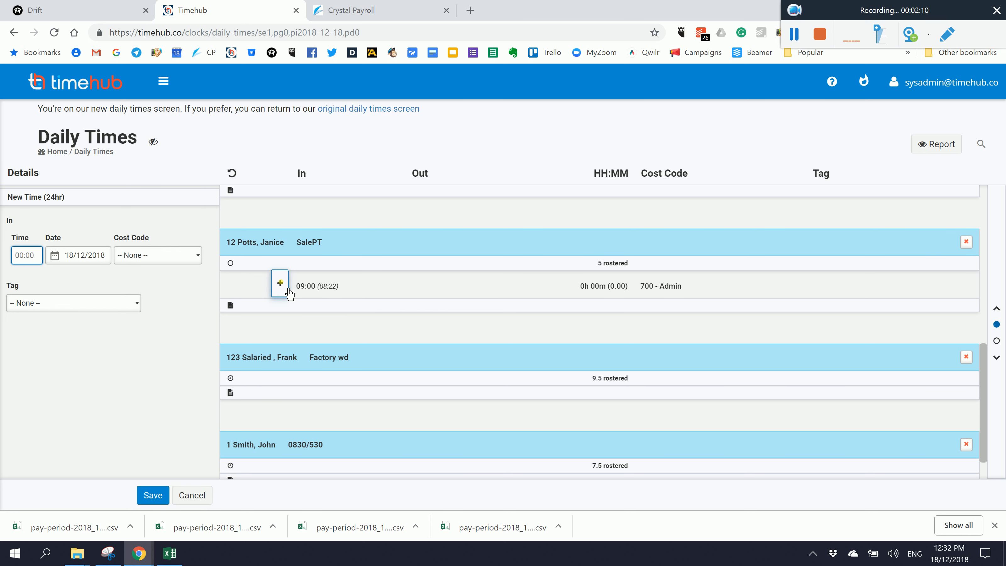
text(1600)
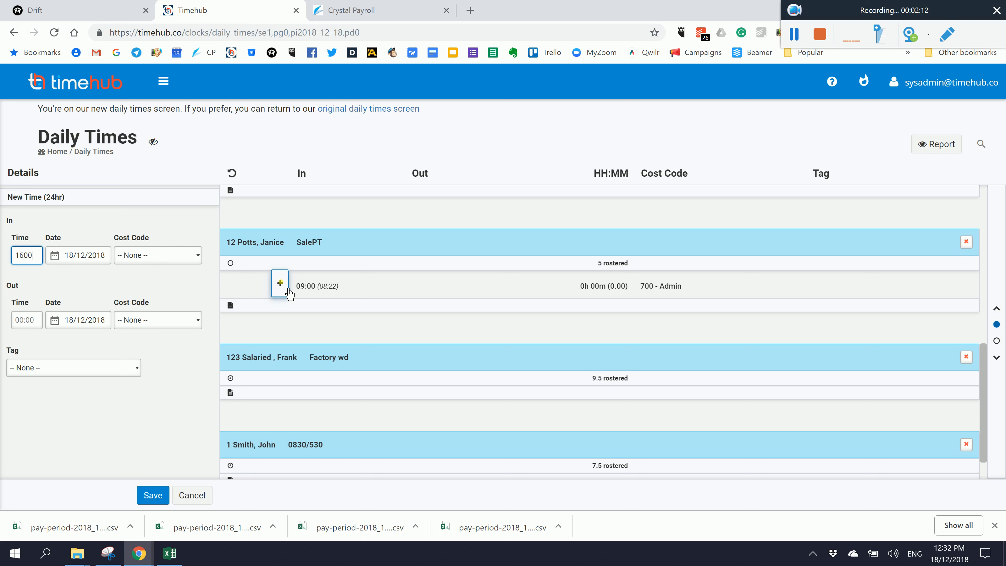
click(158, 262)
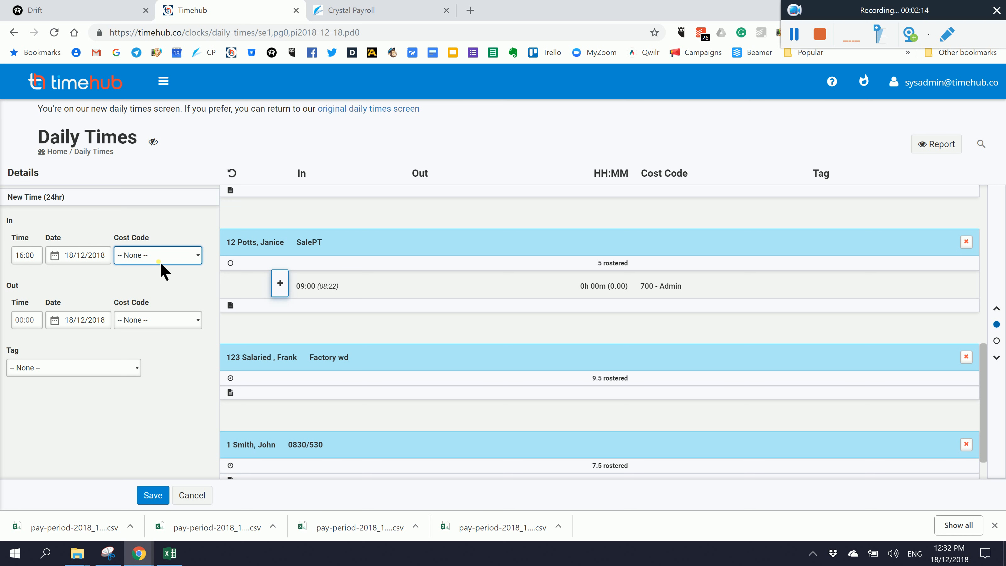
click(149, 317)
click(153, 495)
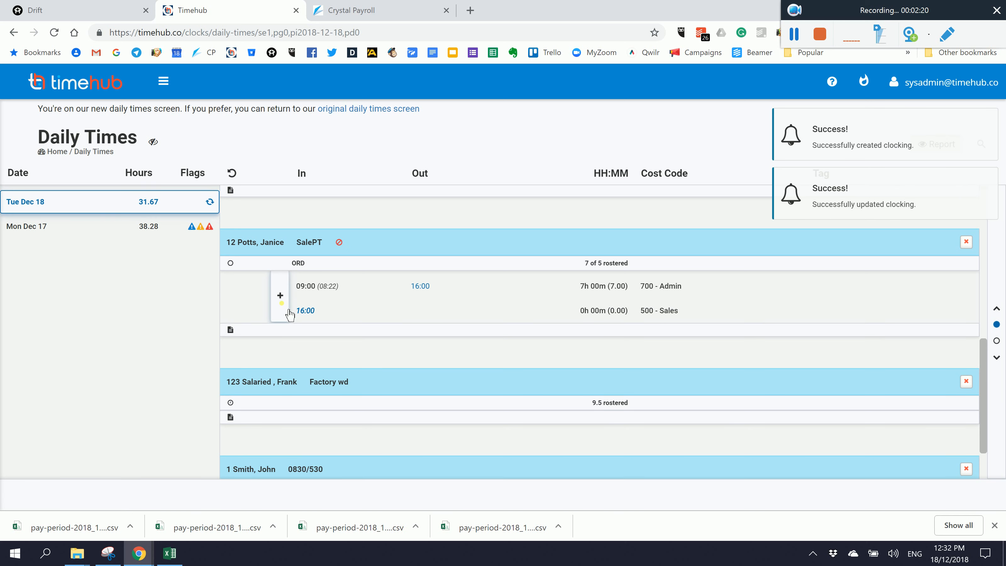
Step: Set the cost code of the SalePT employee's new 16:00 clocking to None and save the entry
click(310, 318)
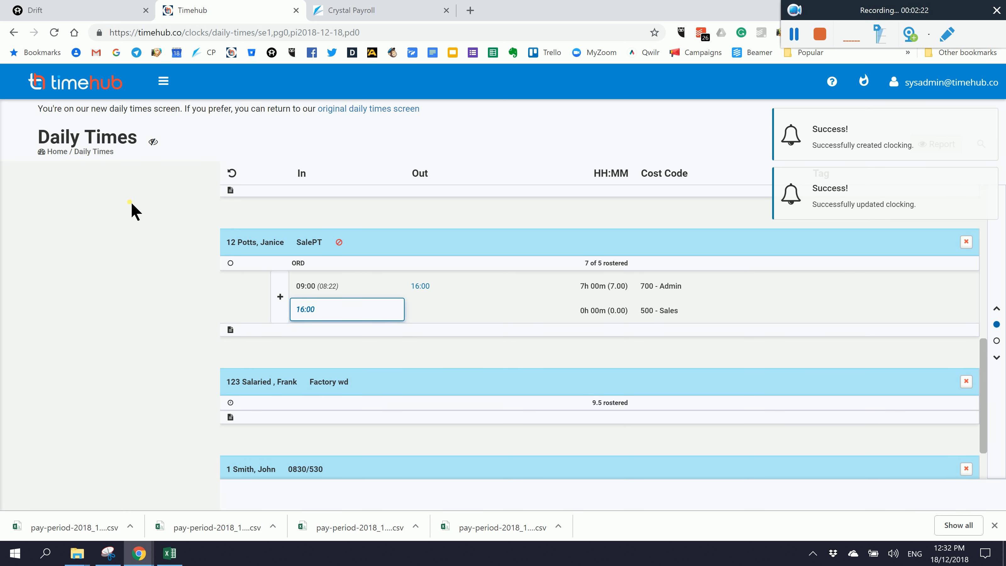
click(158, 251)
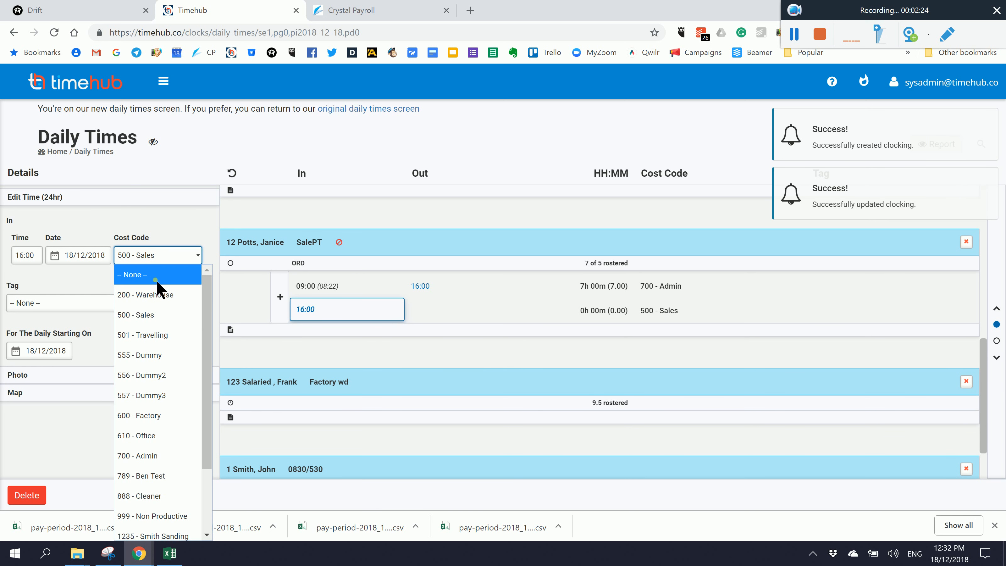
click(155, 274)
click(170, 500)
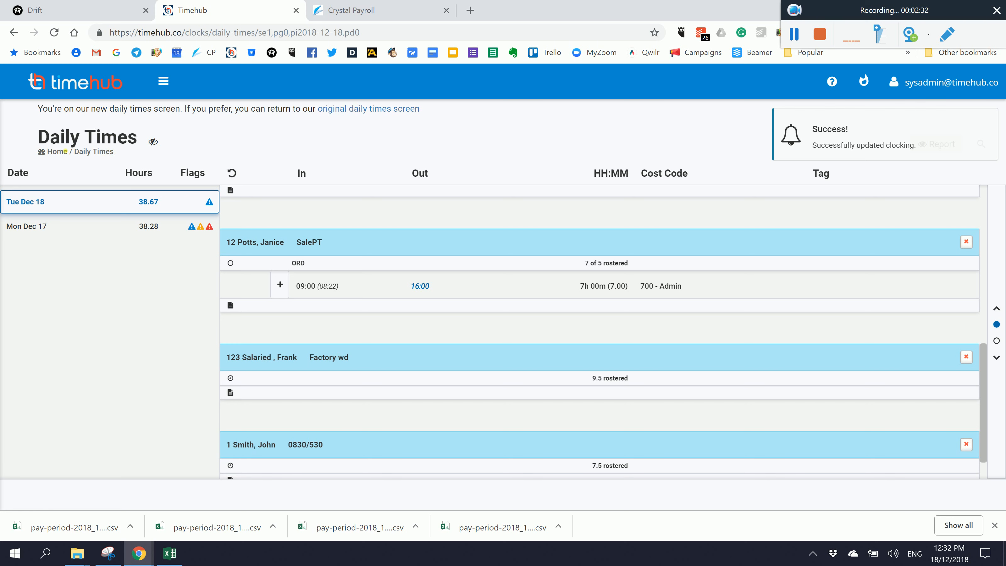
Step: Open the 17/12/2018 - 23/12/2018 pay period and pull its hours from Daily Times
click(63, 152)
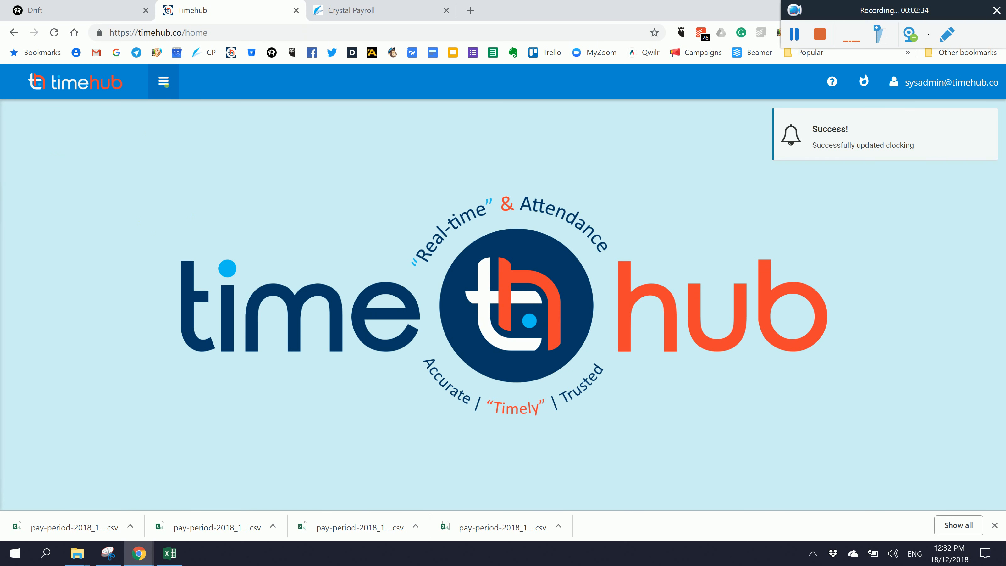
click(170, 93)
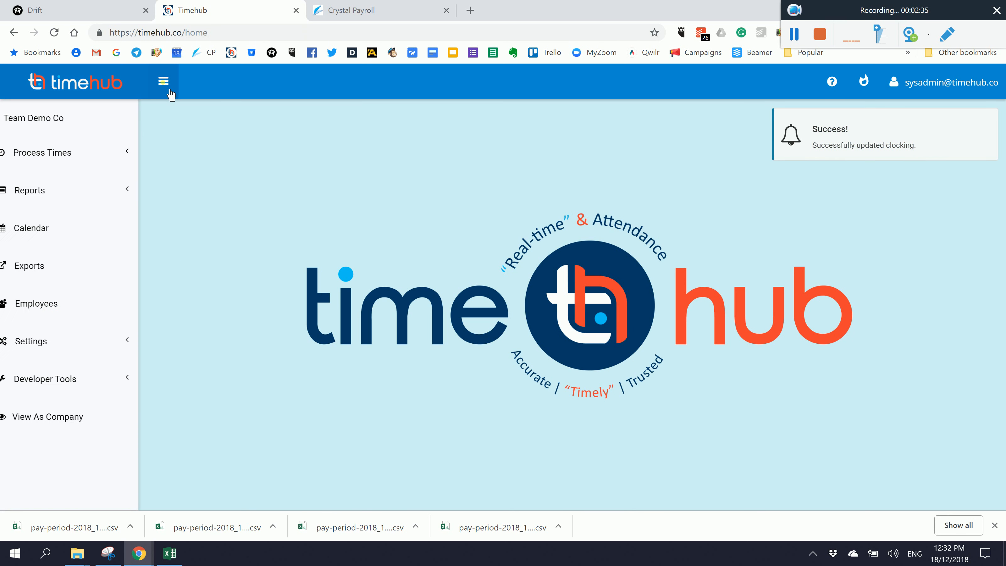
click(69, 166)
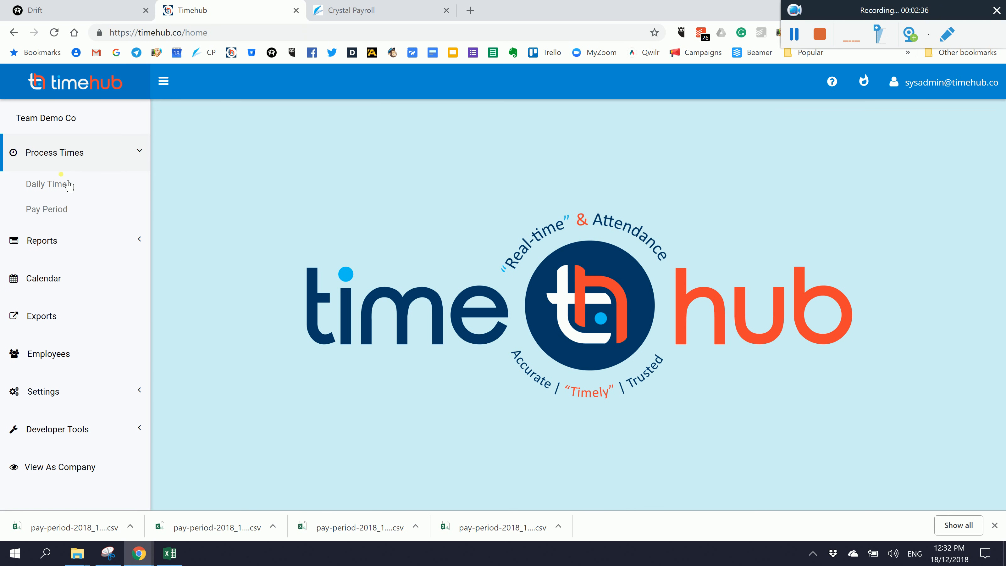
click(55, 217)
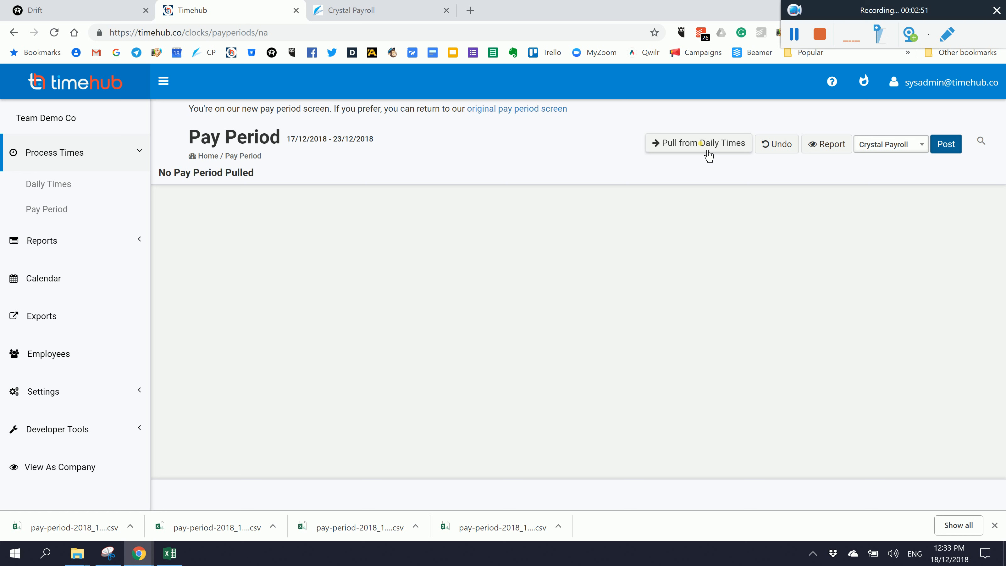
click(707, 151)
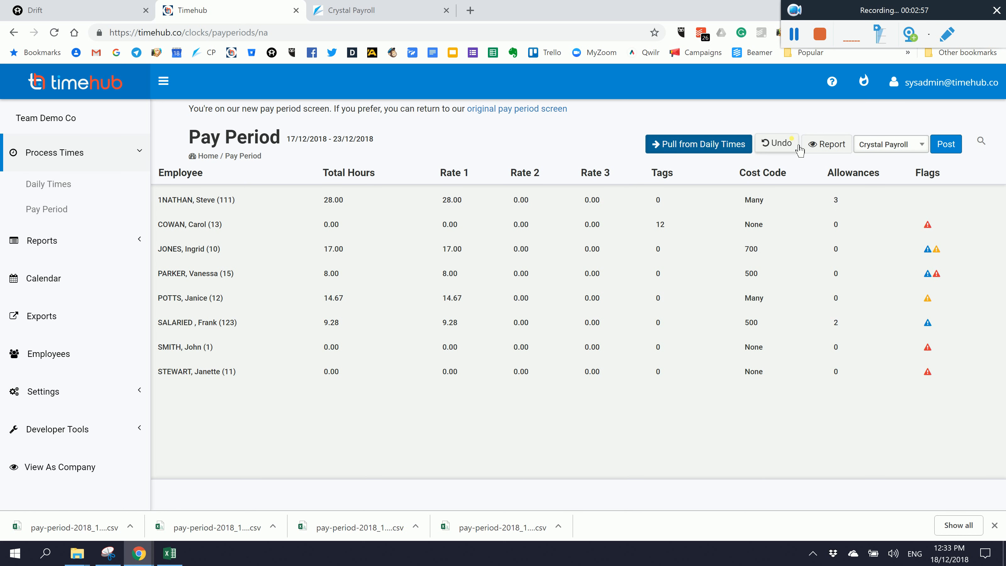
Step: Post the pulled pay period, save its CSV as pay-period-2018_12_23, and switch to Crystal Payroll's Time & Income page
click(952, 144)
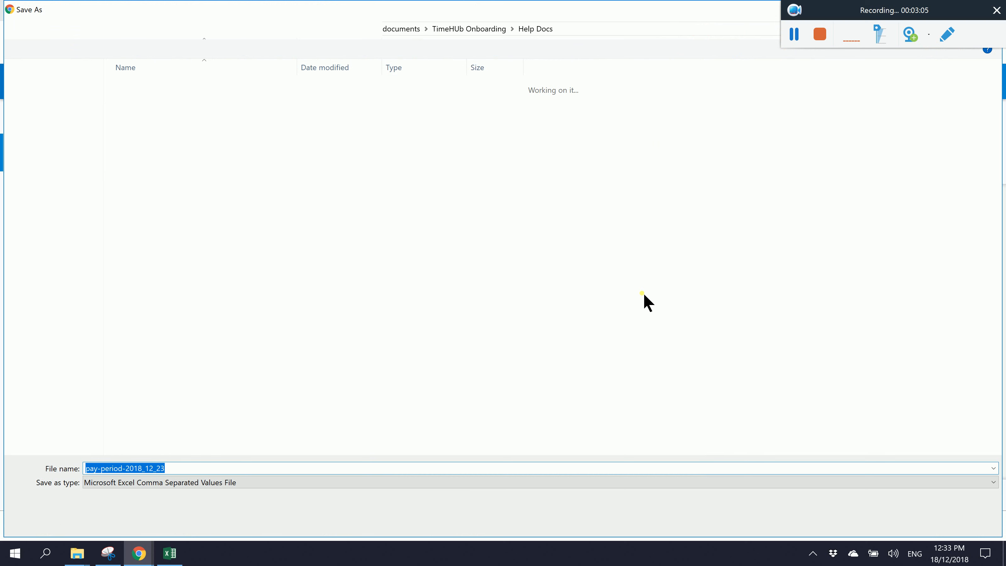
click(904, 522)
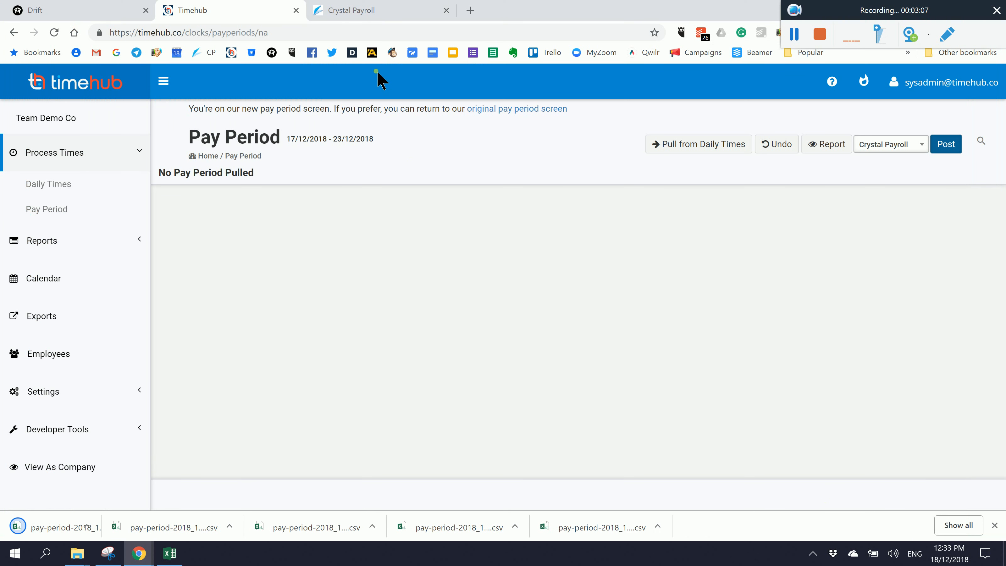
click(363, 9)
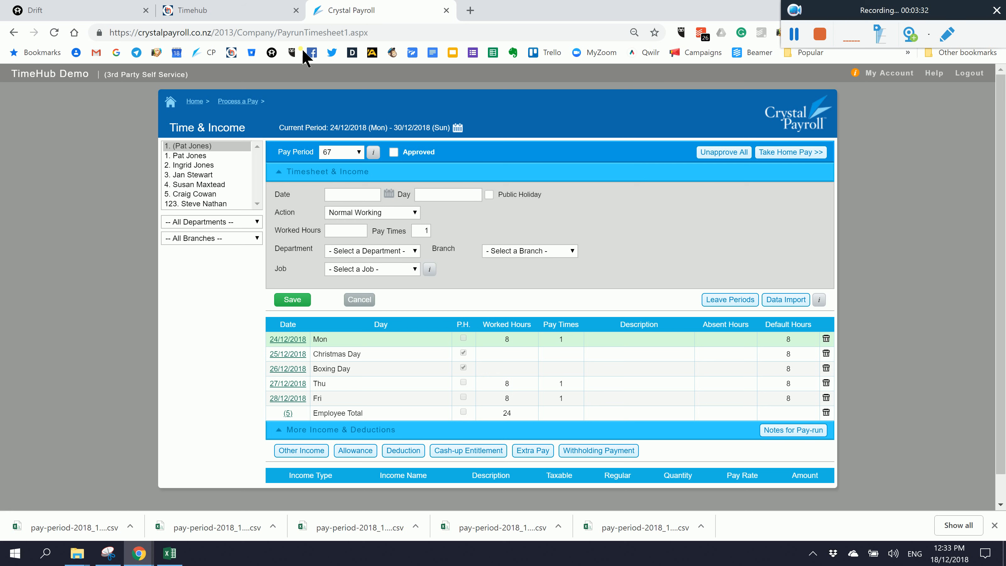
Step: Return to Timehub and undo the 17/12/2018 - 23/12/2018 pay period's post and its pull from Daily Times
click(223, 15)
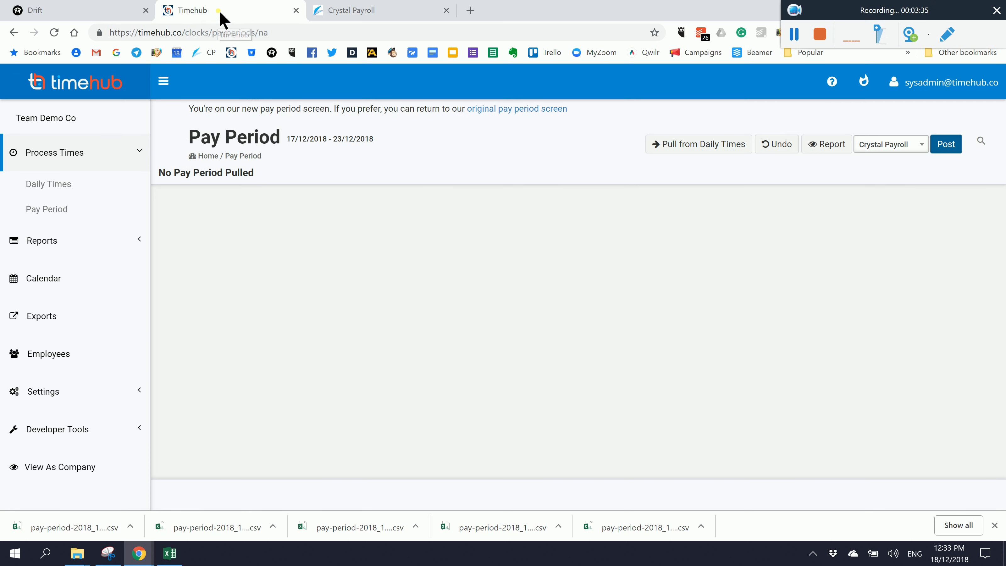
click(783, 150)
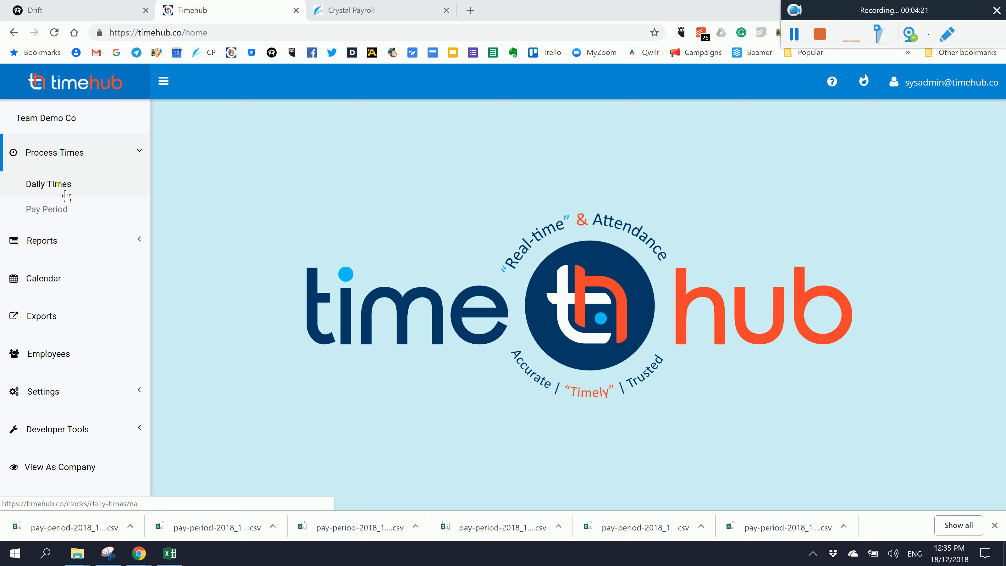
click(73, 217)
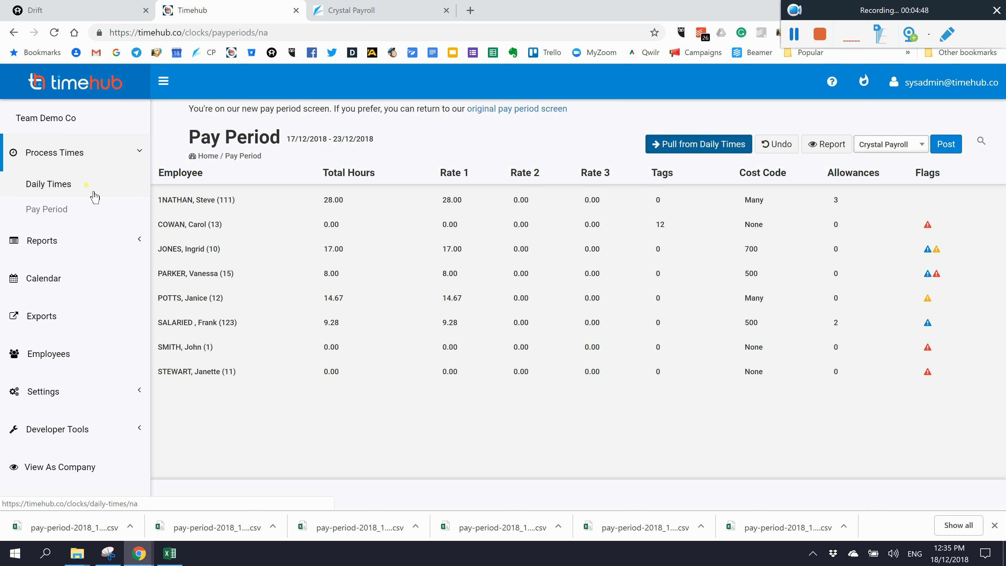
click(788, 151)
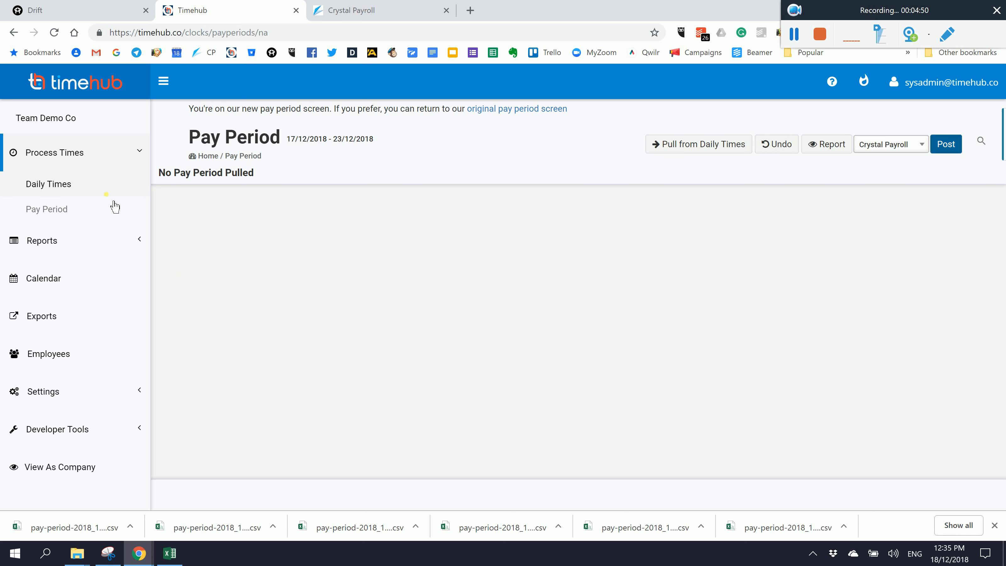
Step: Search Daily Times with all flag filters cleared, unfinished days included and days not expected to work shown
click(66, 188)
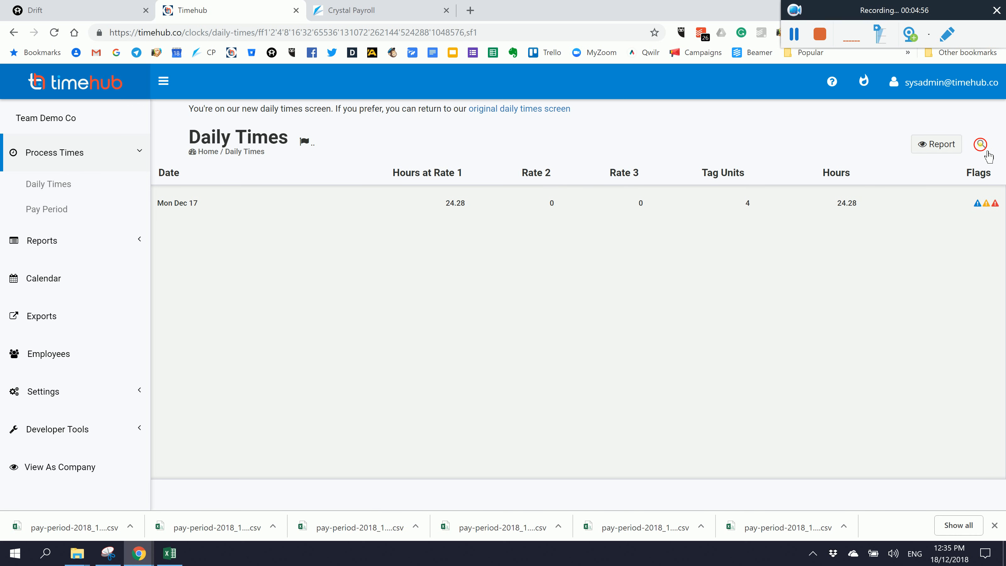
click(984, 149)
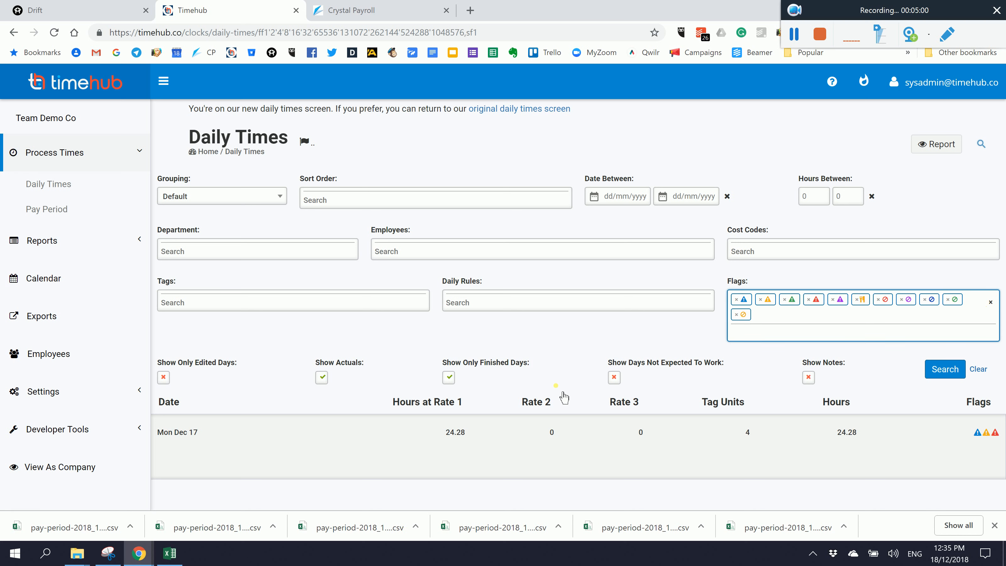
click(990, 302)
click(448, 347)
click(614, 347)
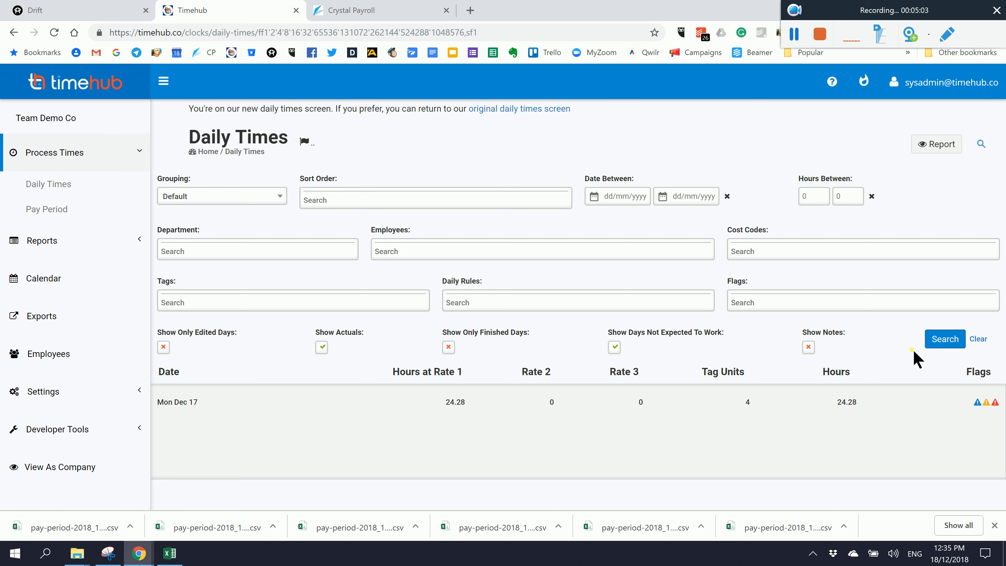
click(945, 341)
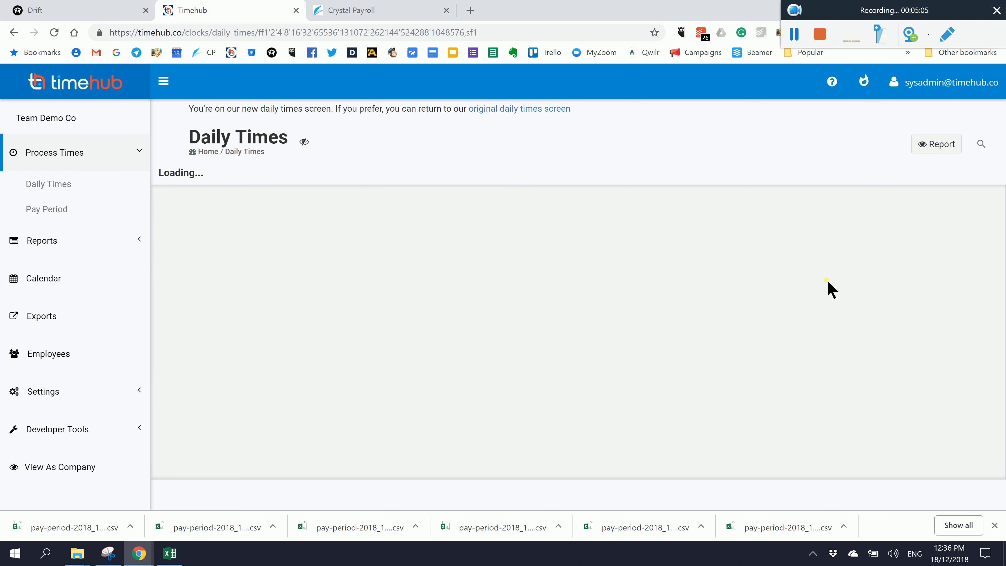
Step: Review the Tue Dec 18 entries in Daily Times, view Crystal Payroll's Time & Income page, and return to Timehub
click(511, 207)
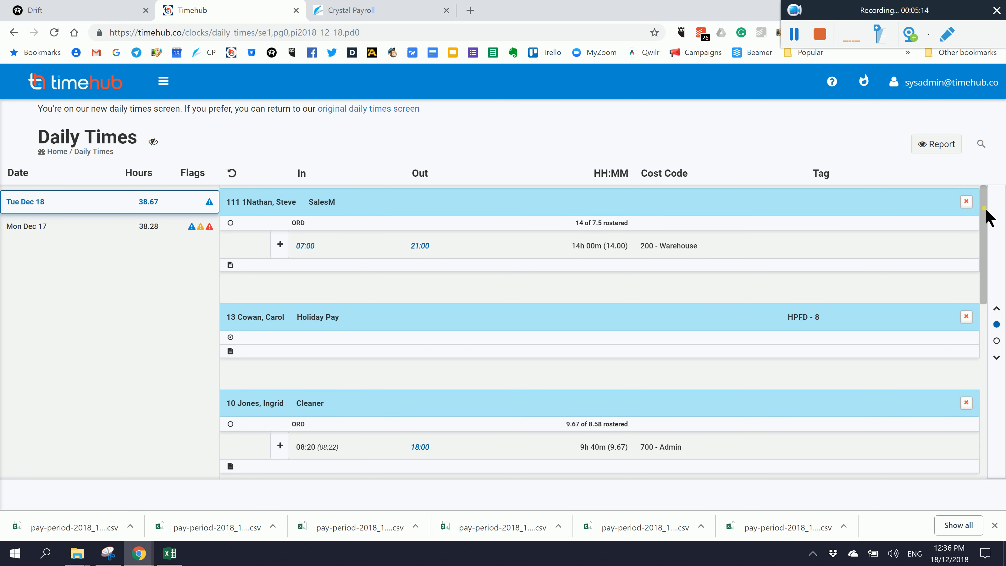
scroll(985, 236, down, 2)
scroll(986, 226, up, 1)
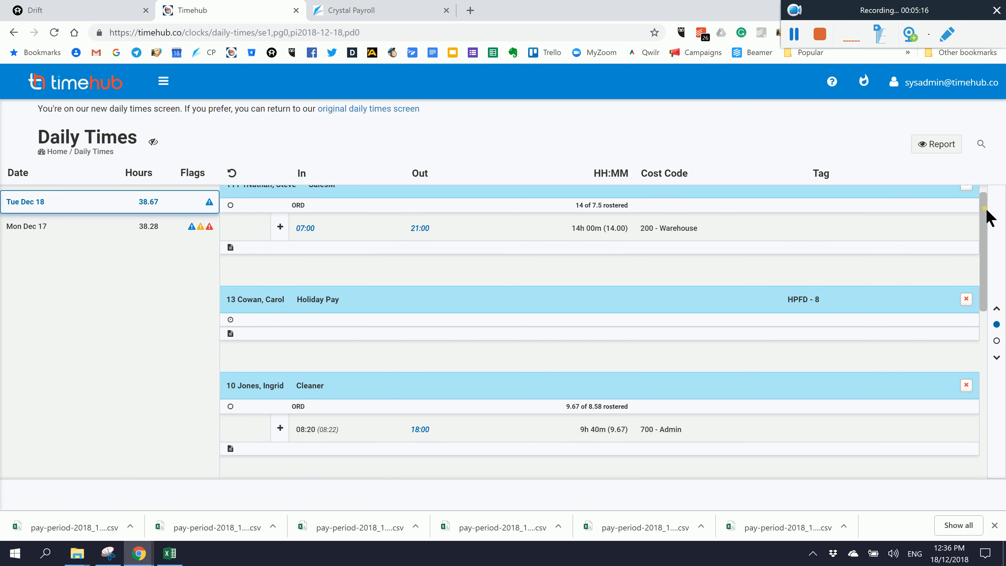
scroll(988, 218, up, 2)
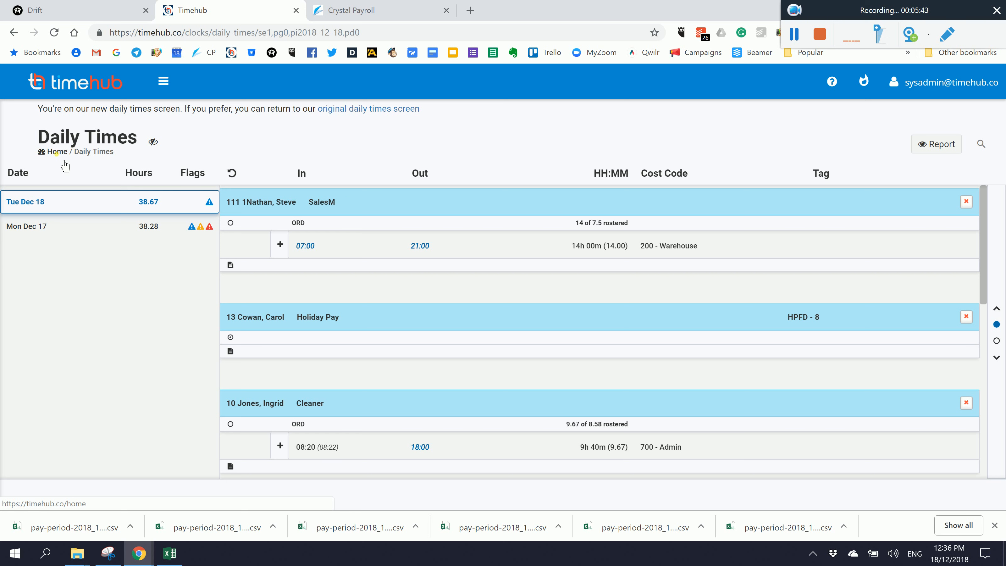
click(371, 11)
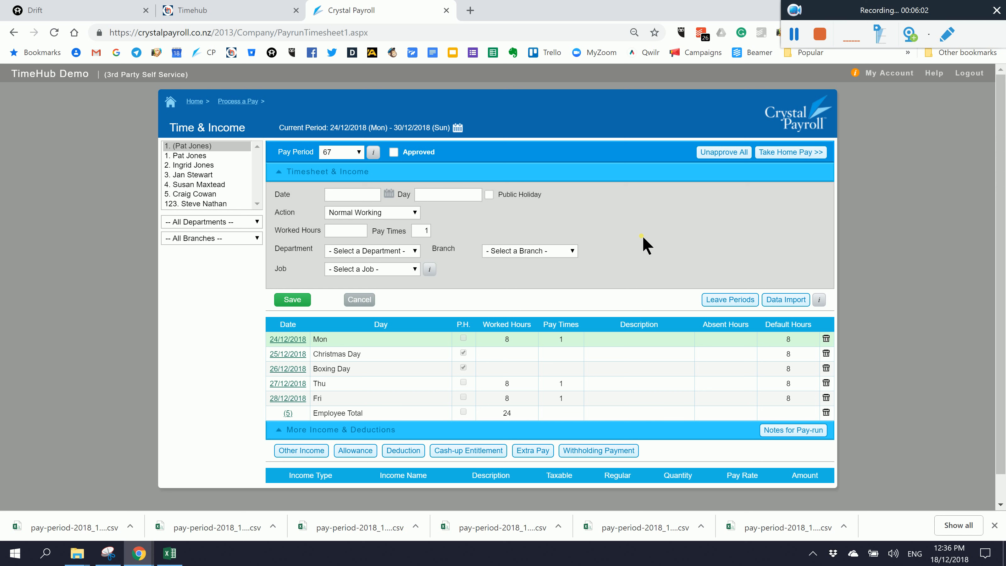
click(227, 12)
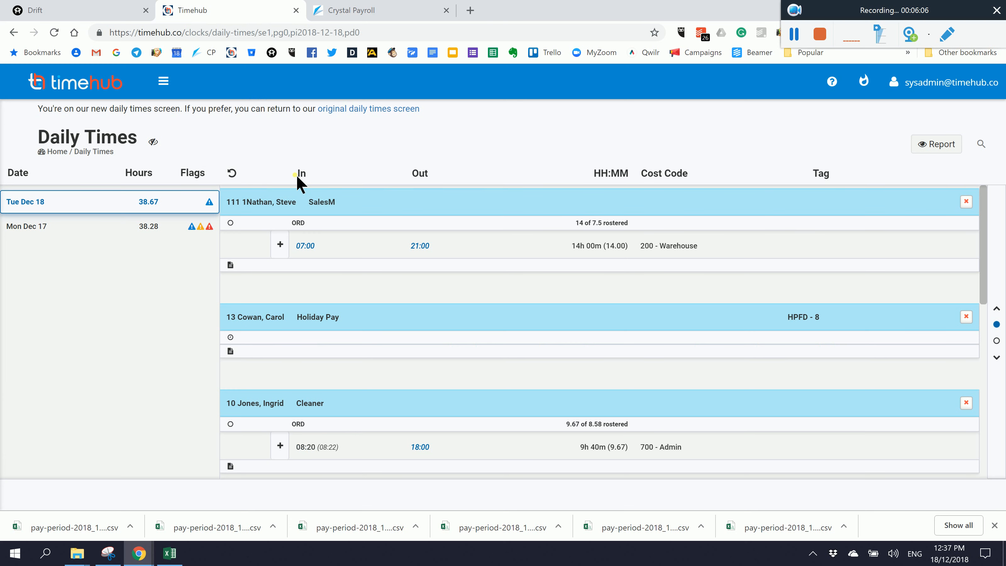
Step: Leave Daily Times for the 17/12/2018 - 23/12/2018 pay period and pull its hours again
click(233, 174)
click(60, 152)
click(163, 81)
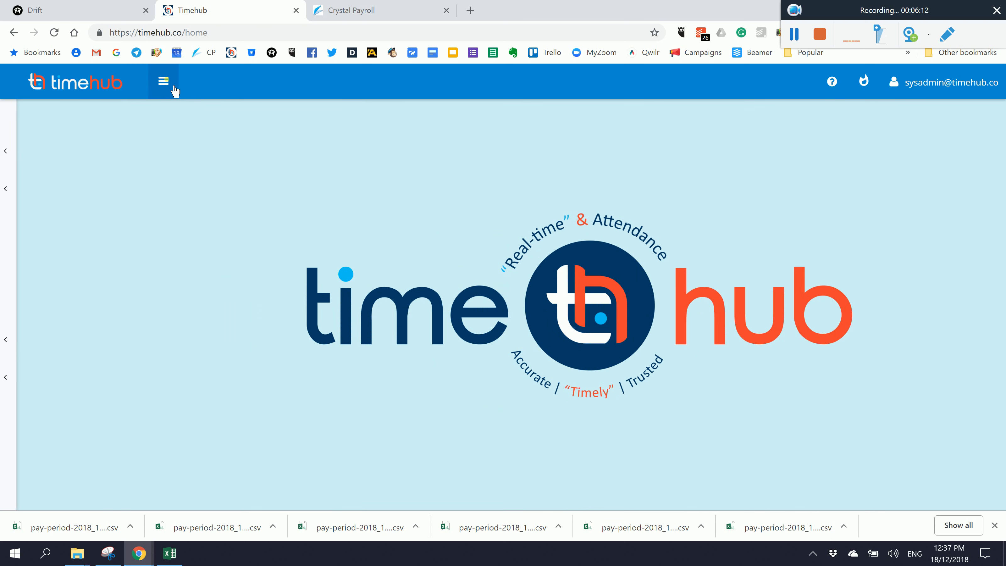
click(60, 161)
click(72, 218)
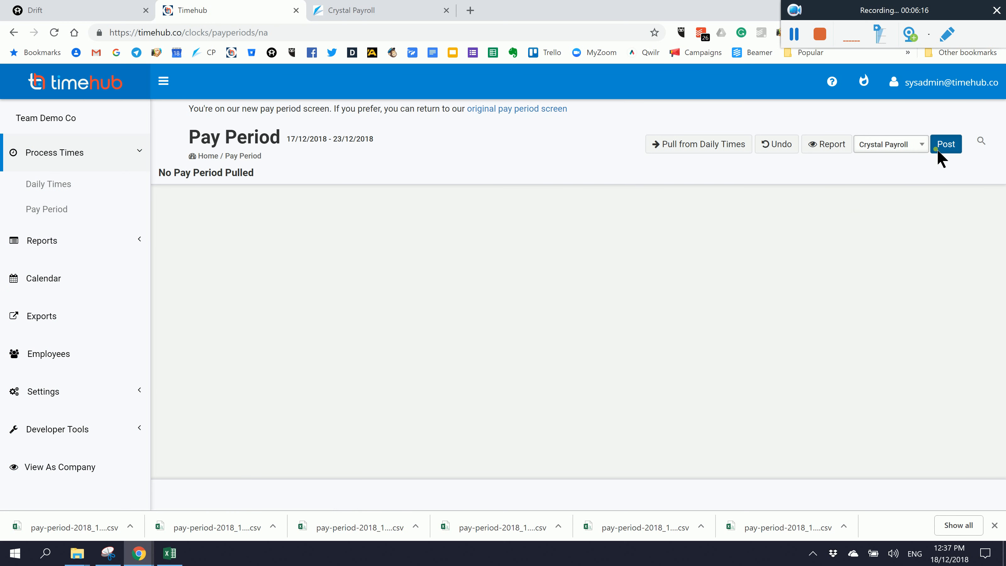
click(711, 145)
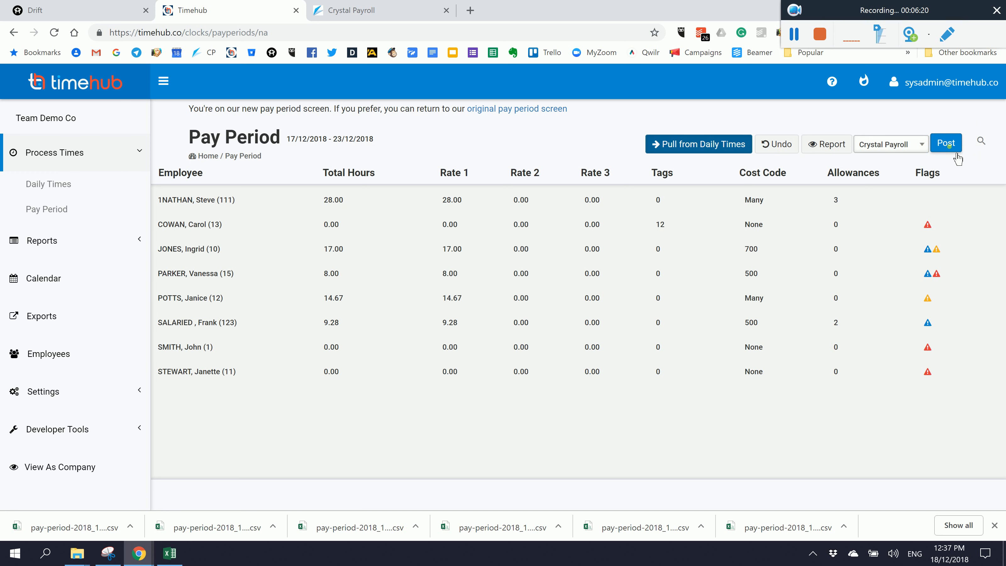
Step: Post the pay period to Crystal Payroll, saving its CSV as pay-period-2018_12_23 (2), and undo the post
click(953, 145)
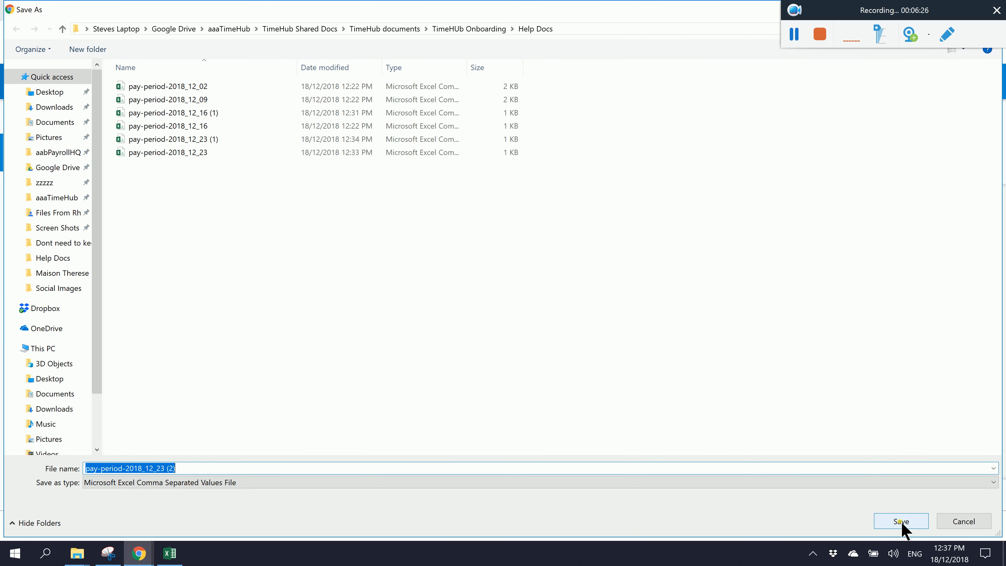
click(901, 521)
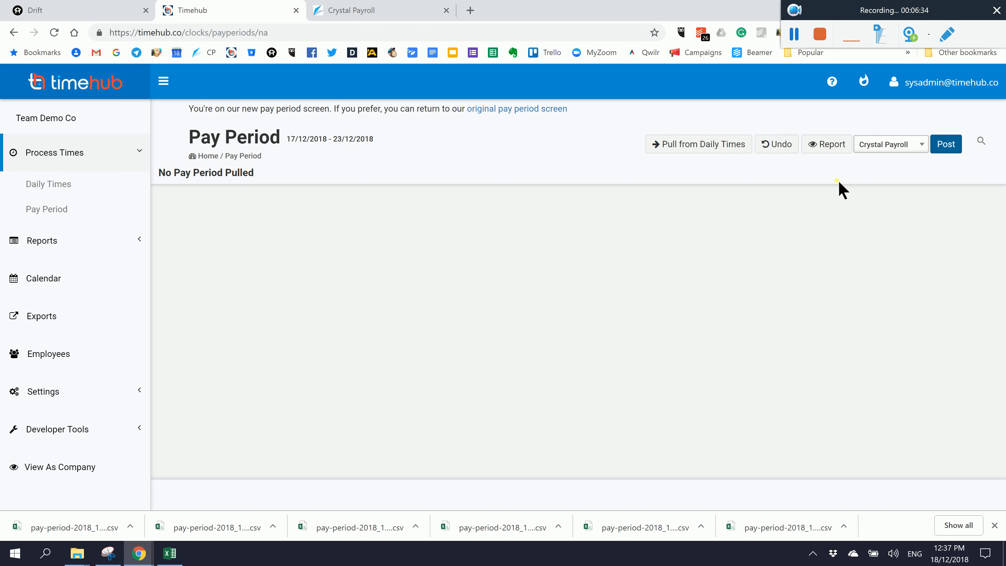
click(745, 145)
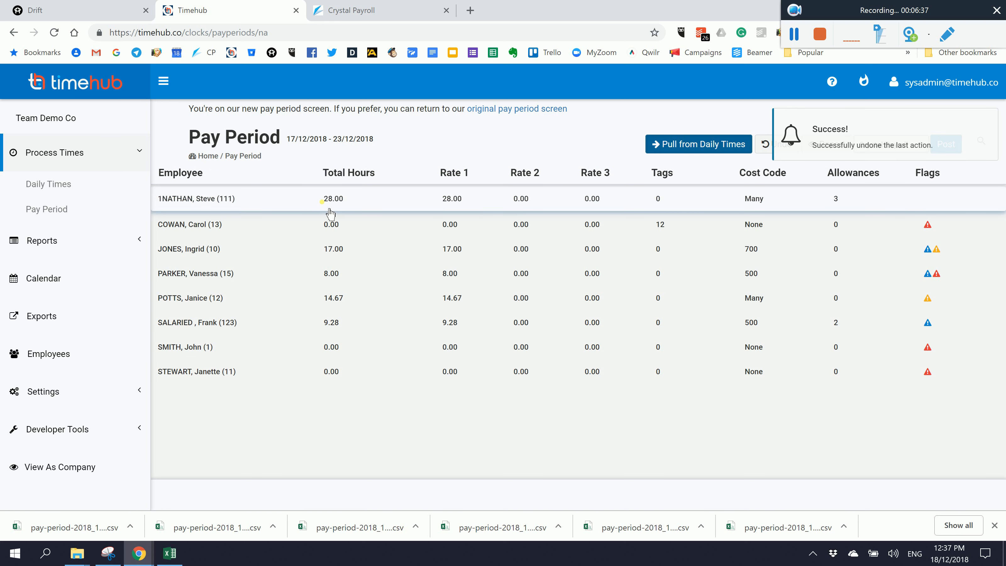